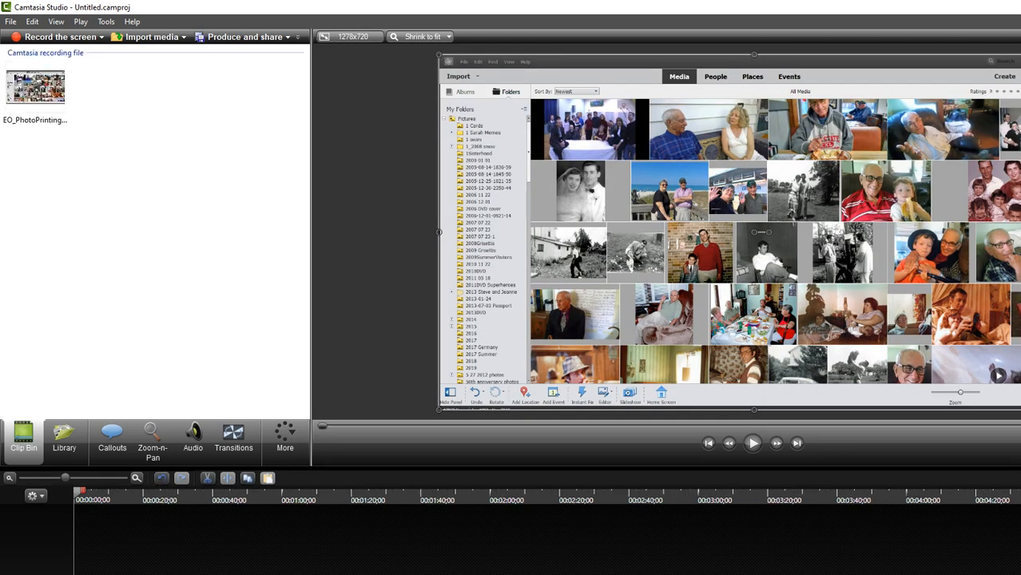
# Switch the portrait to Quick edit mode and brush over the man's smile with the Whiten Teeth tool.
pyautogui.click(601, 359)
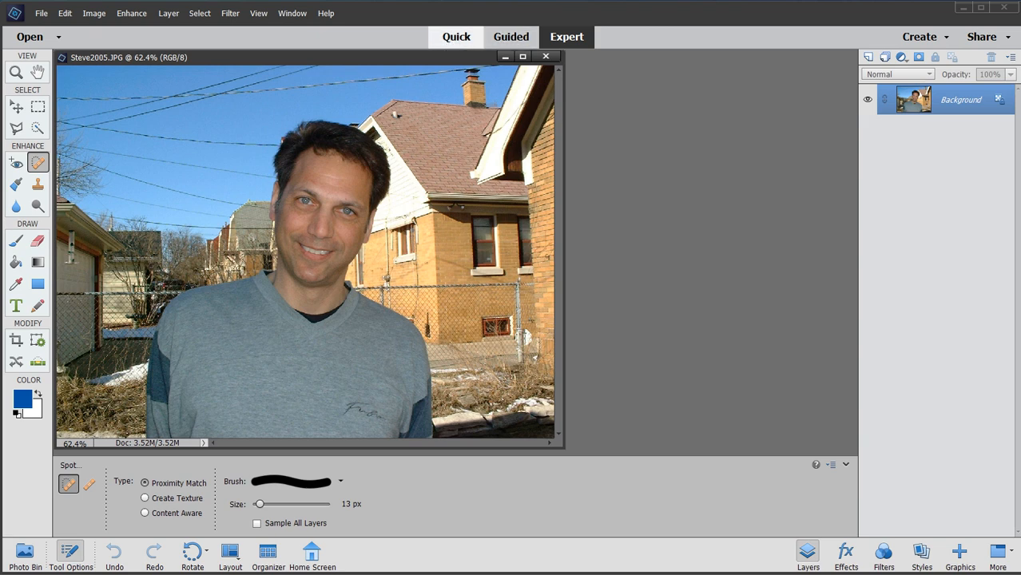
pyautogui.click(456, 36)
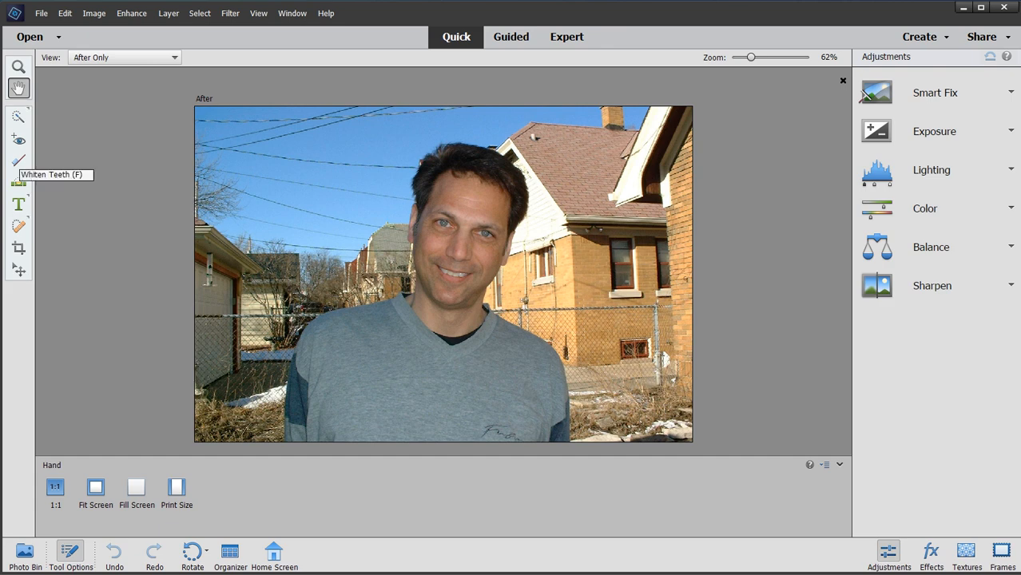
pyautogui.click(19, 160)
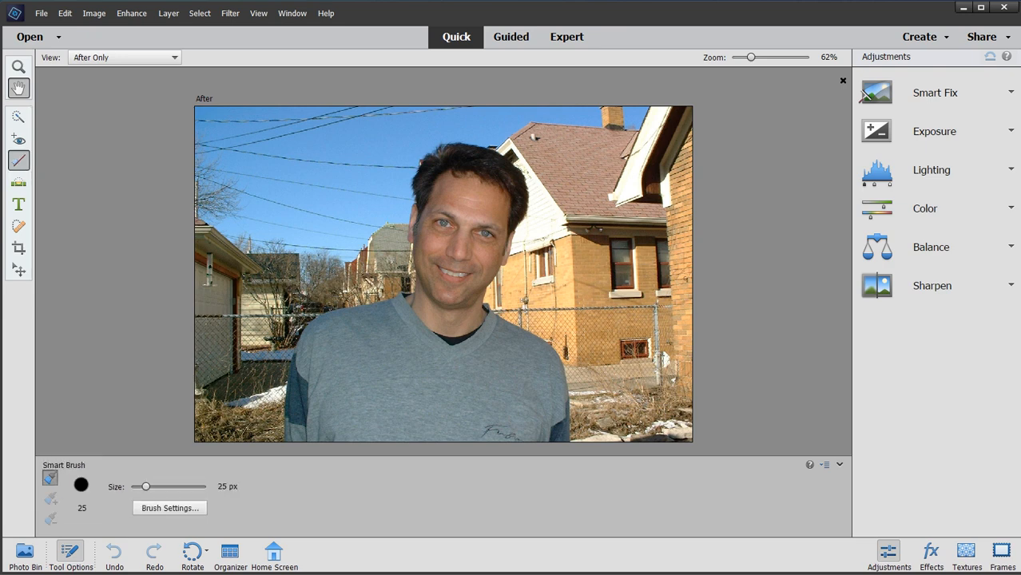
pyautogui.moveTo(441, 270); pyautogui.dragTo(466, 274)
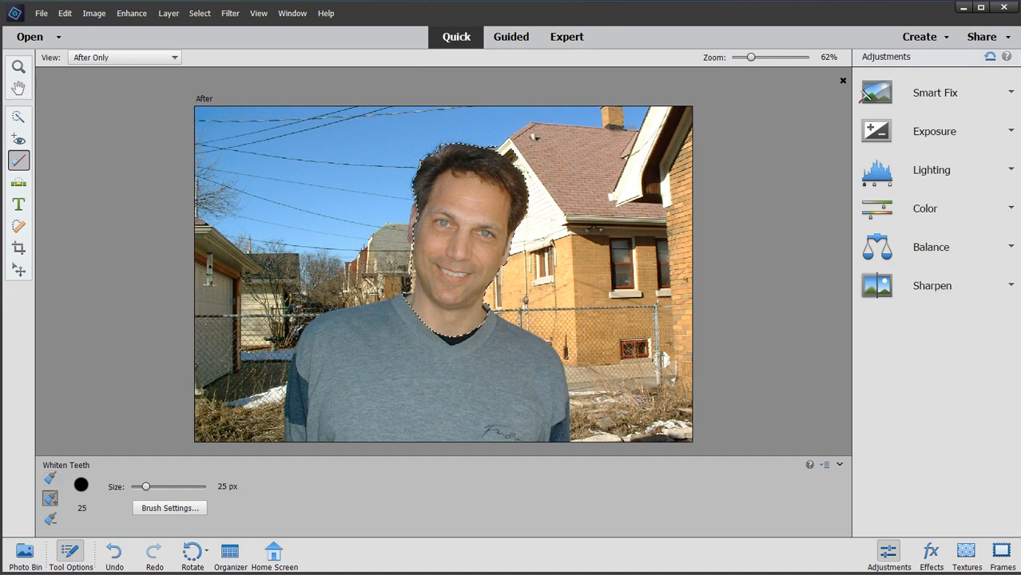
# Subtract the hair, face, neck and lips from the whitening selection, reducing the brush to 18 px, so only the teeth are covered.
pyautogui.click(50, 519)
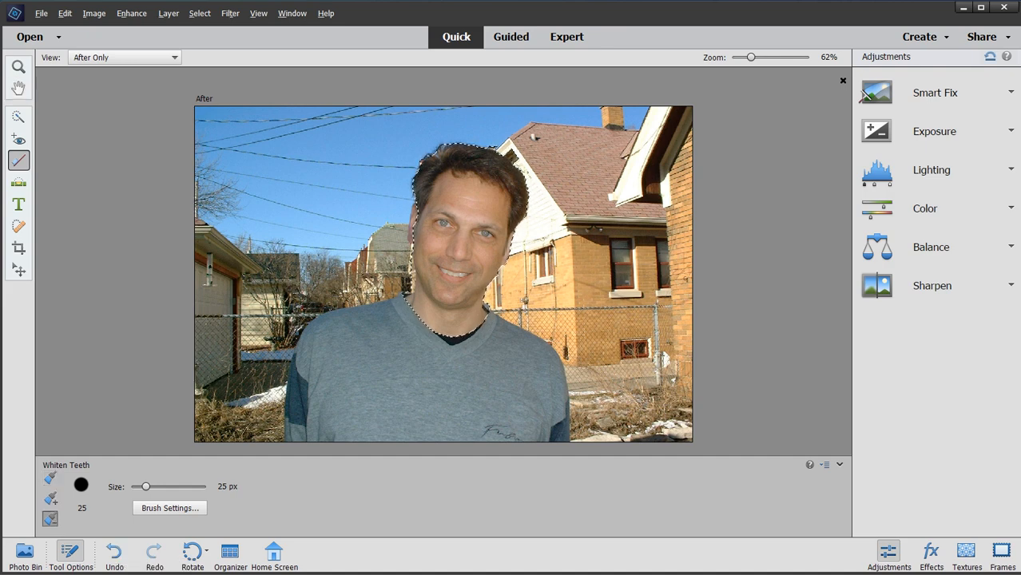
pyautogui.moveTo(424, 172); pyautogui.dragTo(516, 180)
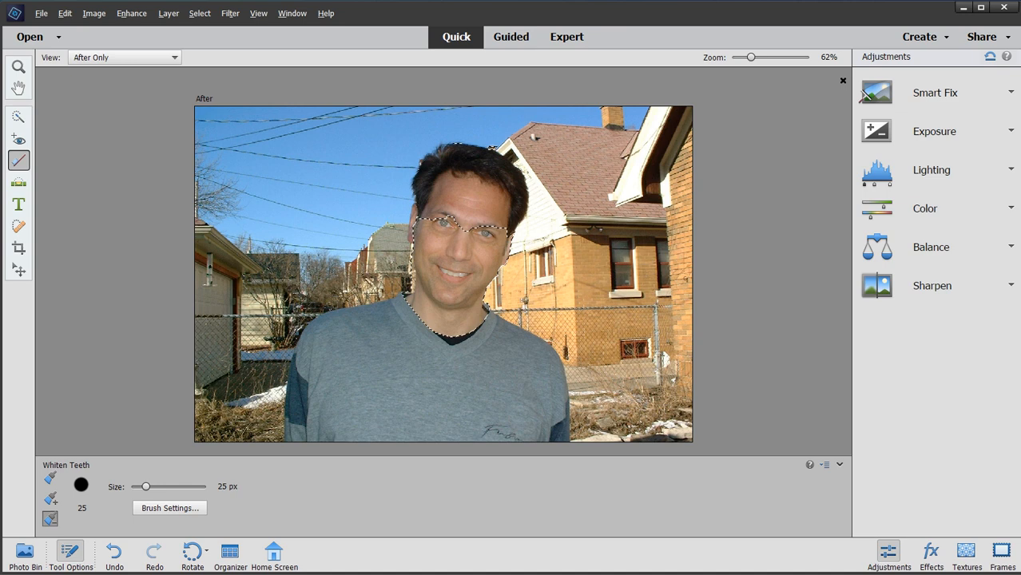
pyautogui.moveTo(439, 223)
pyautogui.mouseDown()
pyautogui.moveTo(461, 232)
pyautogui.moveTo(431, 286)
pyautogui.moveTo(454, 309)
pyautogui.mouseUp()
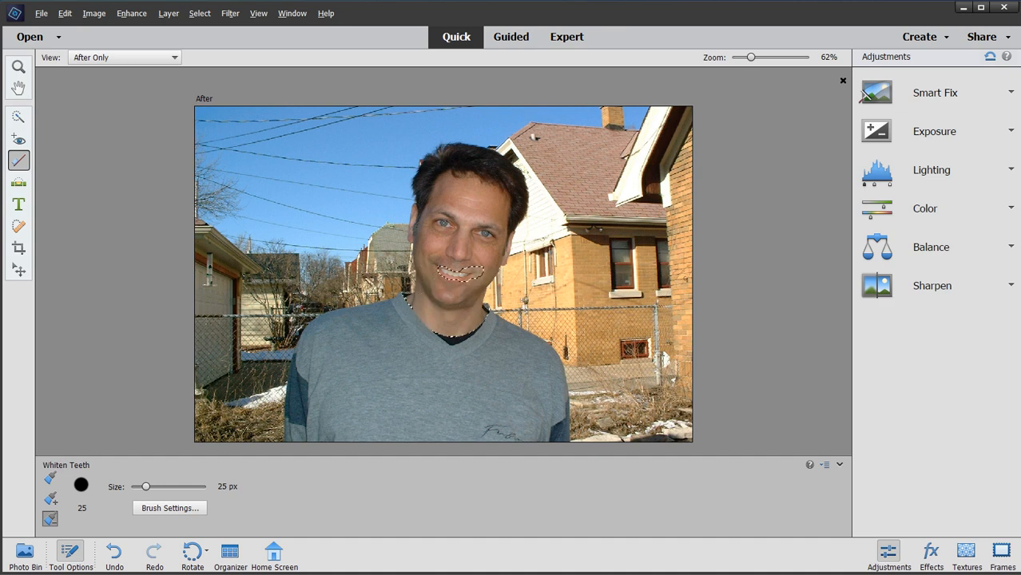
pyautogui.moveTo(481, 272); pyautogui.dragTo(470, 273)
pyautogui.press('[')
pyautogui.press('[')
pyautogui.press('[')
pyautogui.press('[')
pyautogui.press('[')
pyautogui.press('[')
pyautogui.press('[')
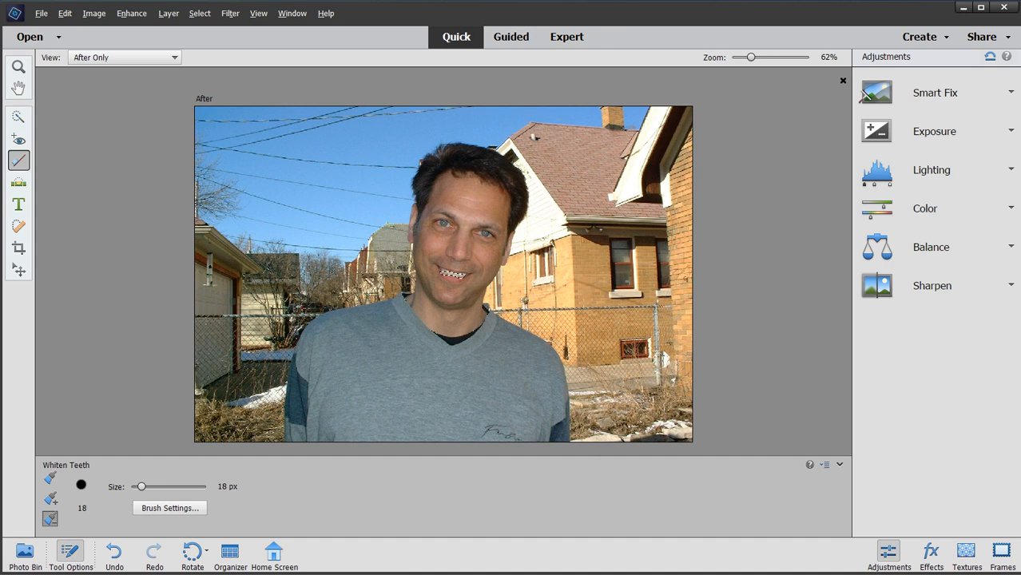
pyautogui.press('alt')
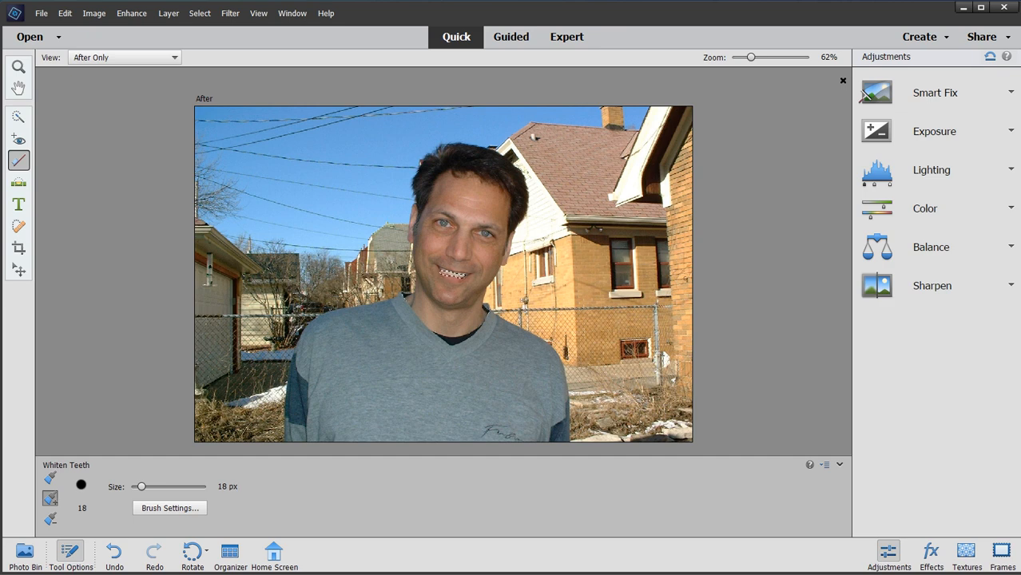
# Straighten the photo along the fence's upper rail, with Maintain Image Size and Autofill edges.
pyautogui.press('p')
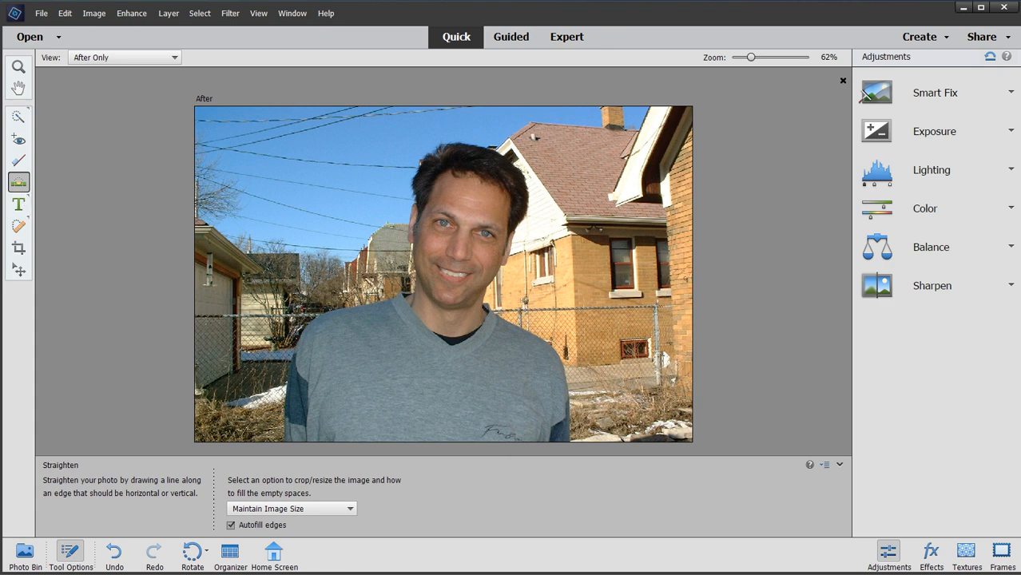
pyautogui.press('f')
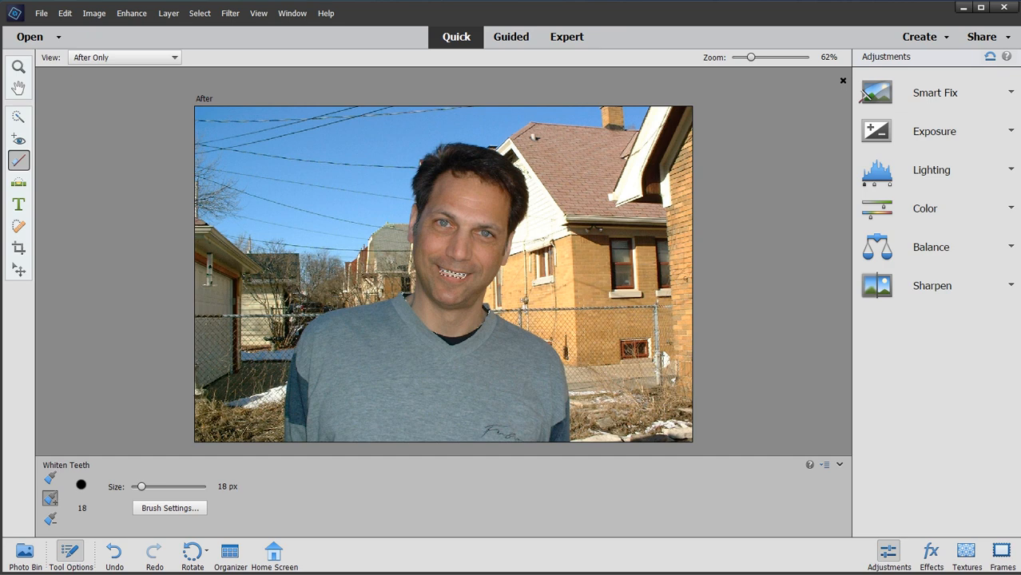
pyautogui.press('p')
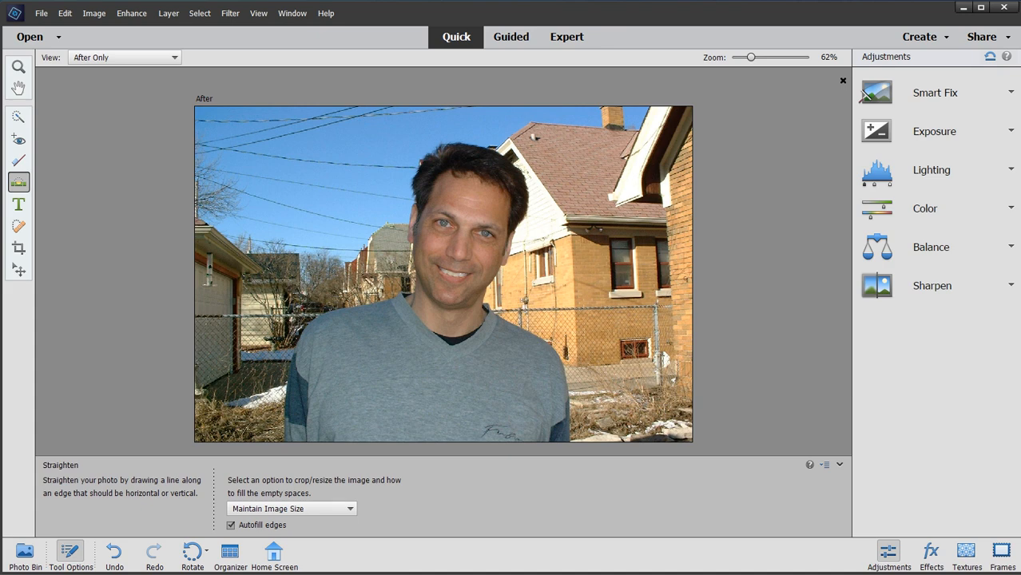
pyautogui.moveTo(227, 316); pyautogui.dragTo(589, 306)
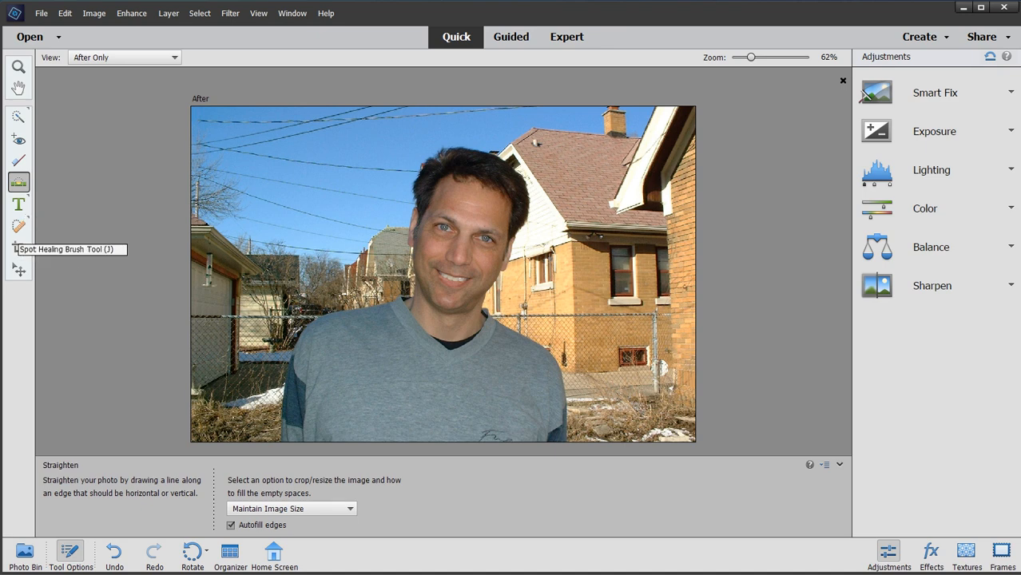
# Remove the sweater's logo and the power line beside the man's head with a 13 px Proximity Match Spot Healing Brush.
pyautogui.click(19, 228)
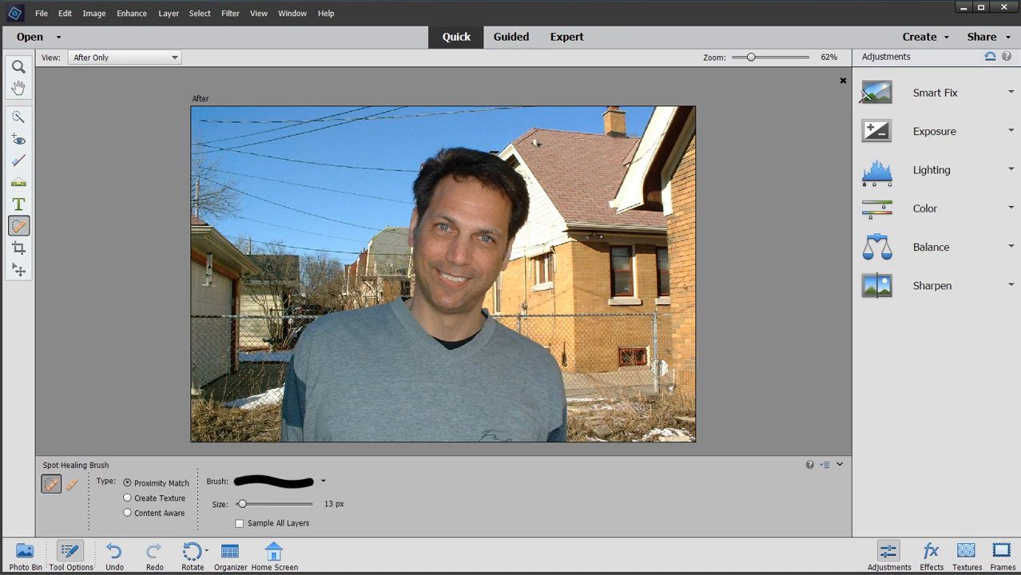
pyautogui.moveTo(478, 431); pyautogui.dragTo(515, 438)
pyautogui.moveTo(418, 171); pyautogui.dragTo(230, 151)
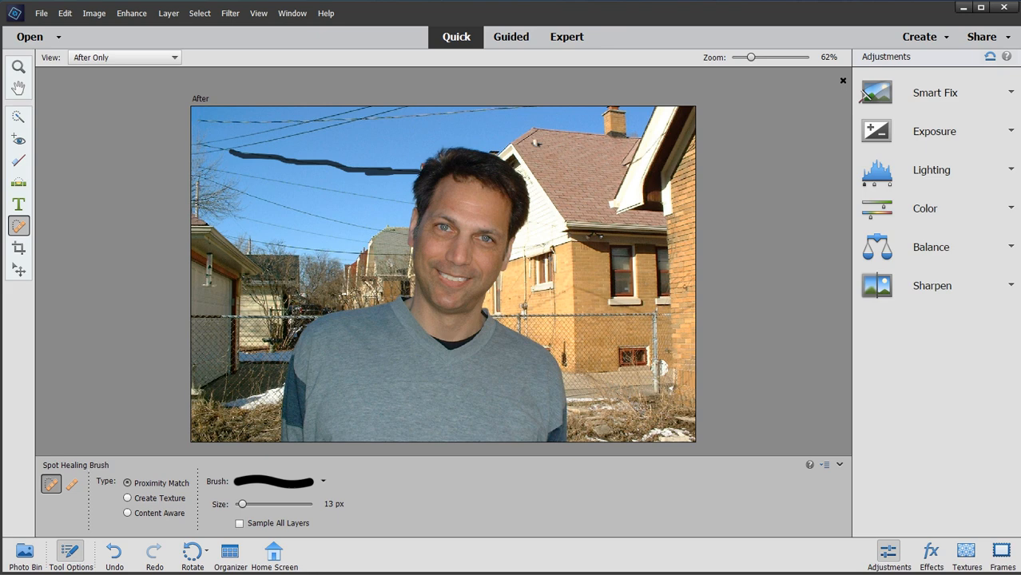
pyautogui.moveTo(343, 168); pyautogui.dragTo(364, 168)
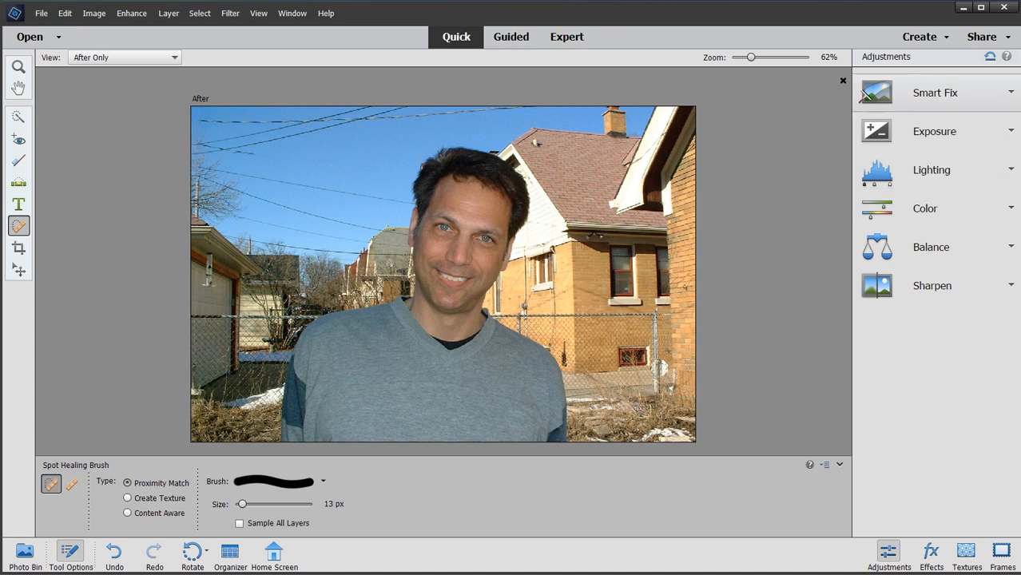
# Try several Smart Fix strengths on the photo and set the amount to 37.
pyautogui.click(935, 93)
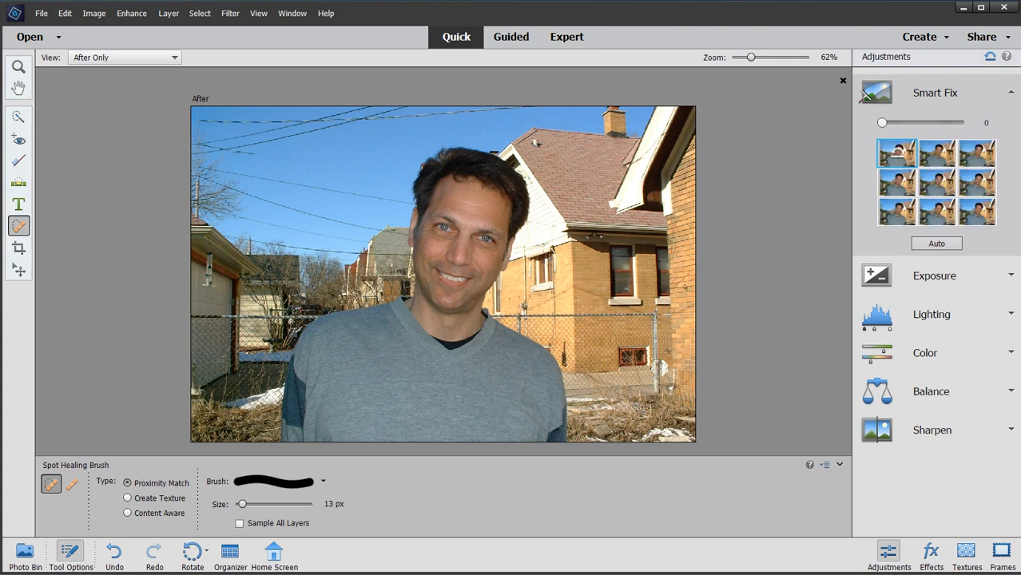
pyautogui.press('h')
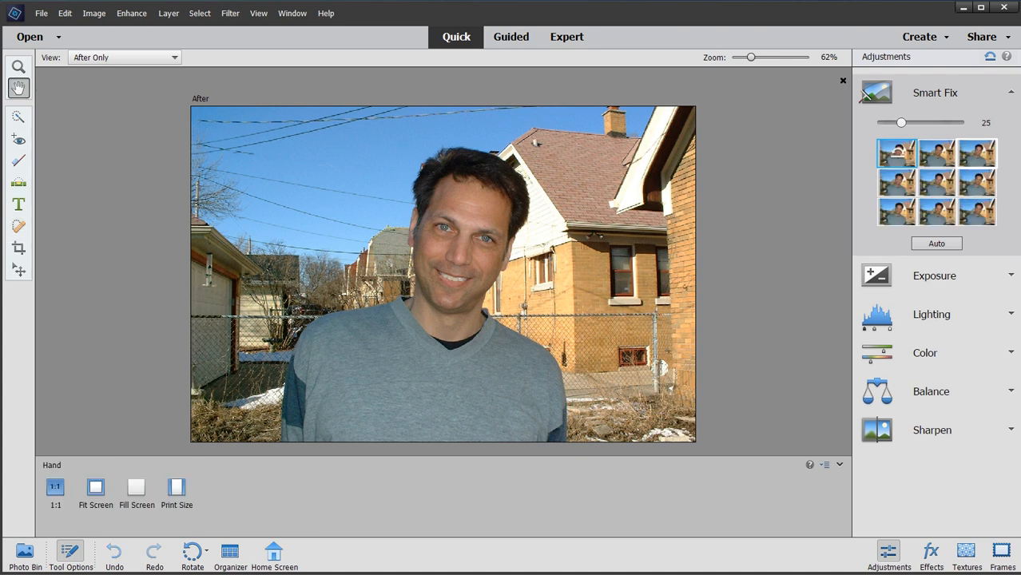
pyautogui.moveTo(891, 122); pyautogui.dragTo(901, 122)
pyautogui.click(976, 183)
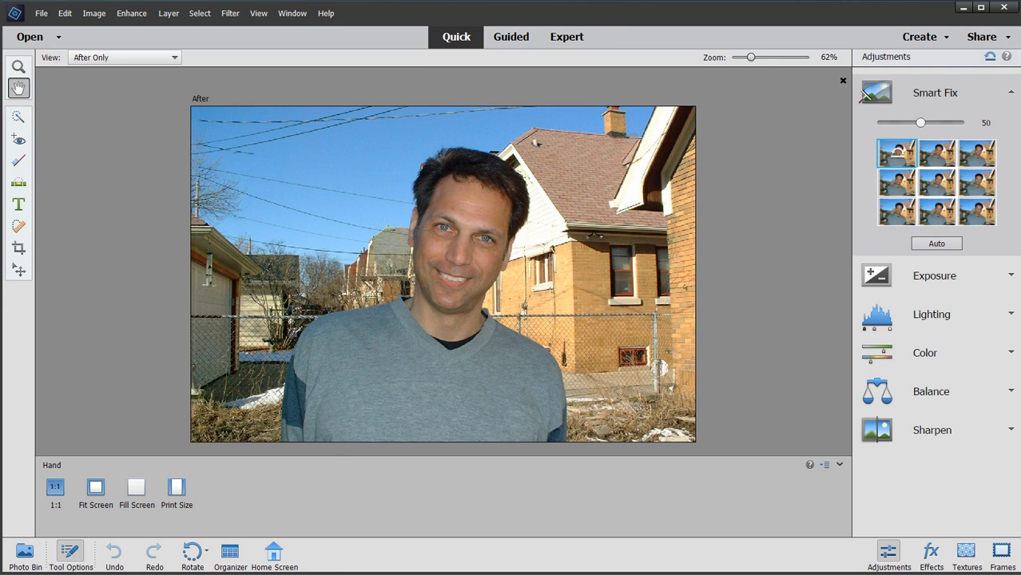
pyautogui.click(896, 182)
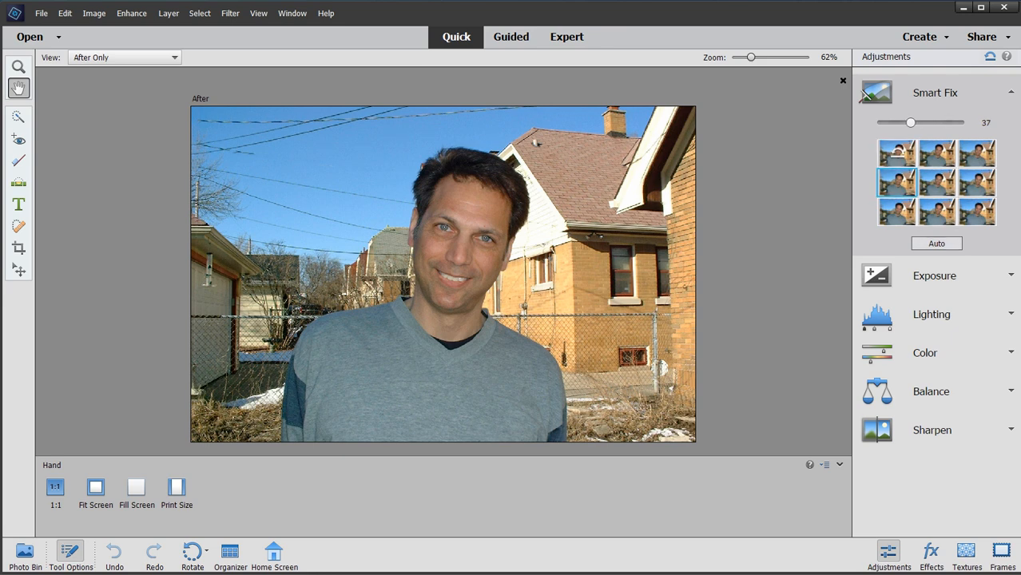
# Go through the Exposure, Lighting and Balance adjustments and sharpen the photo with the second preview level.
pyautogui.click(935, 276)
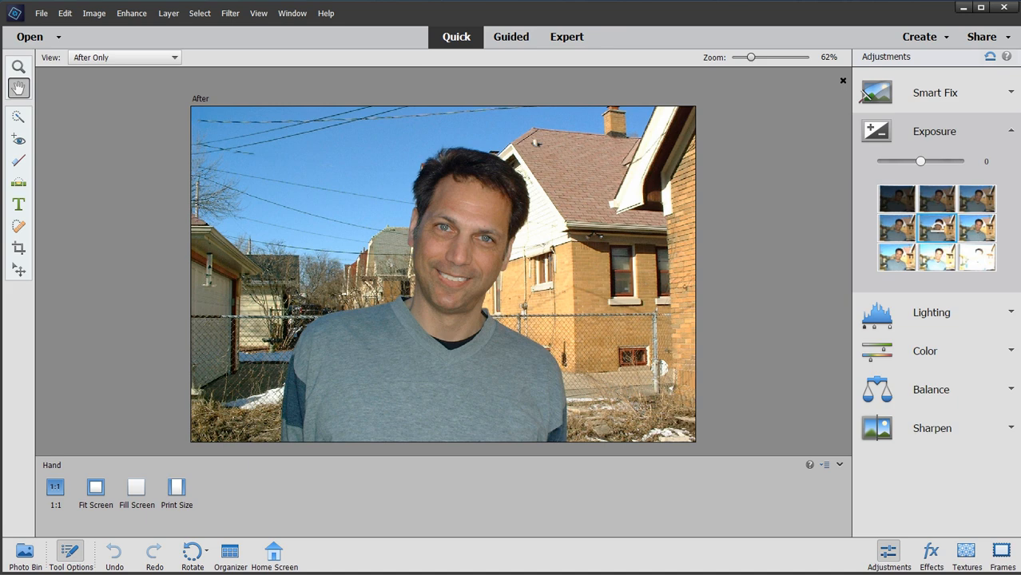
pyautogui.click(931, 312)
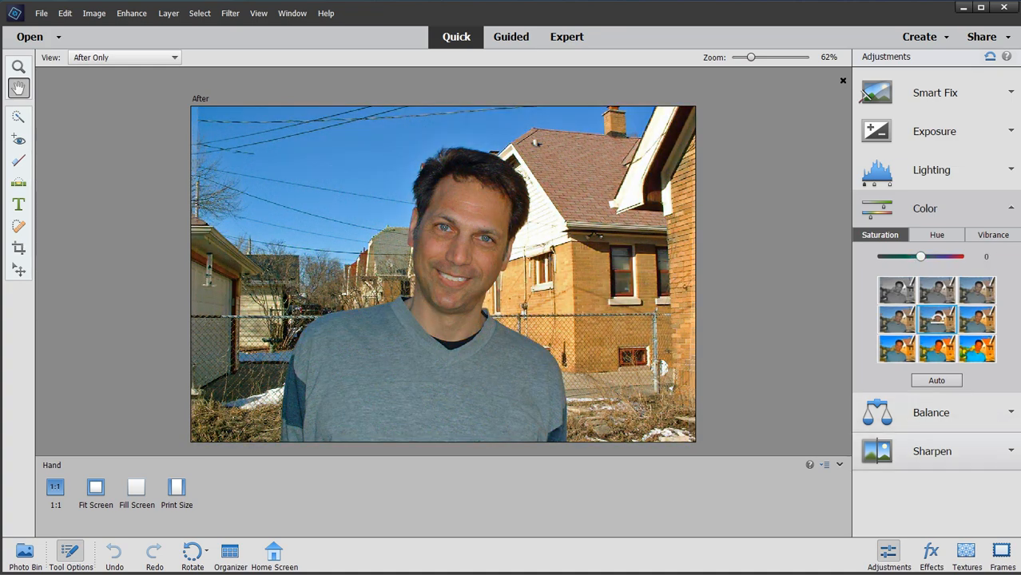
pyautogui.click(931, 413)
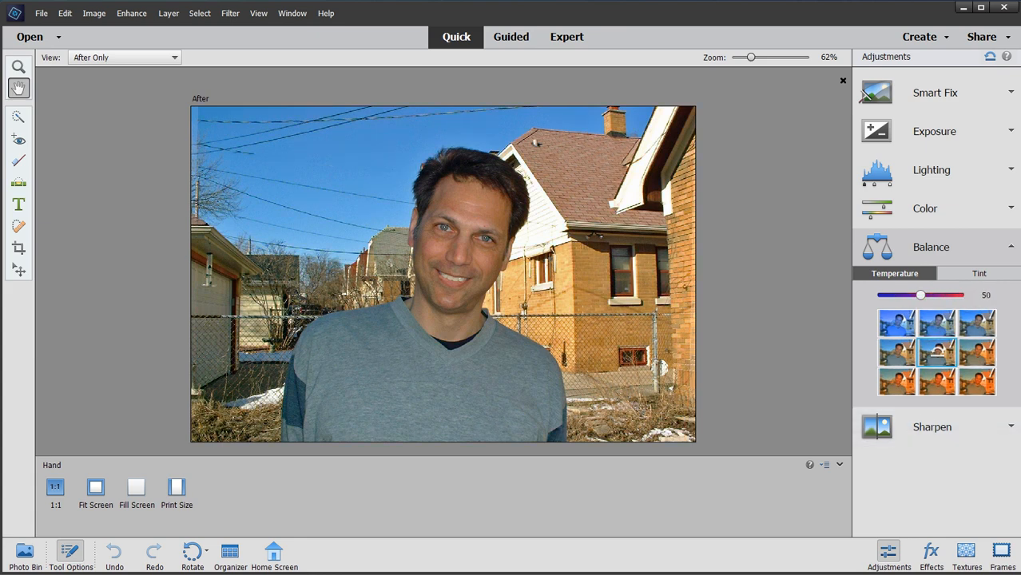
pyautogui.click(933, 427)
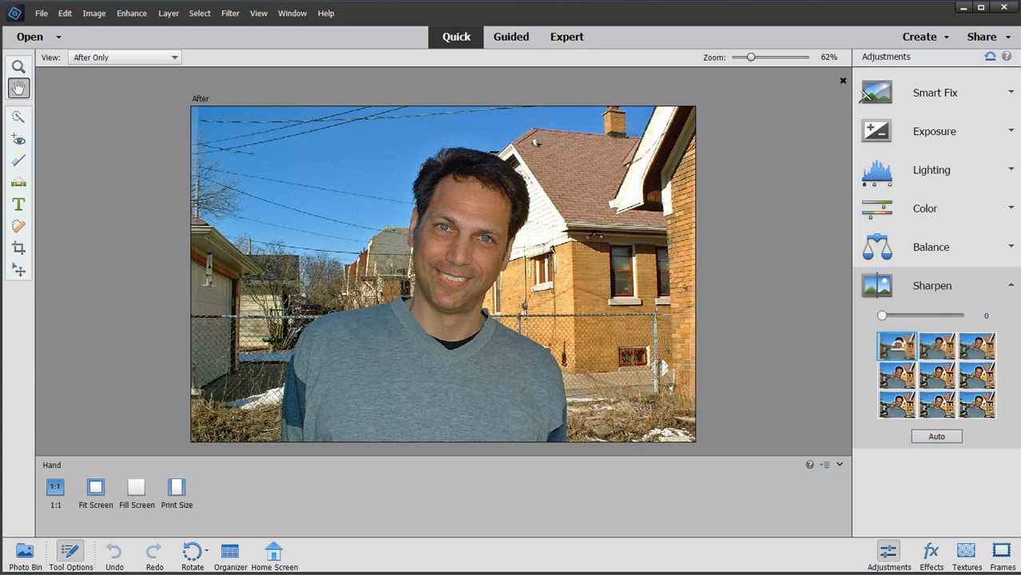
pyautogui.click(937, 346)
# Examine the available effects, textures and frames for the photo and return to the adjustments.
pyautogui.click(931, 553)
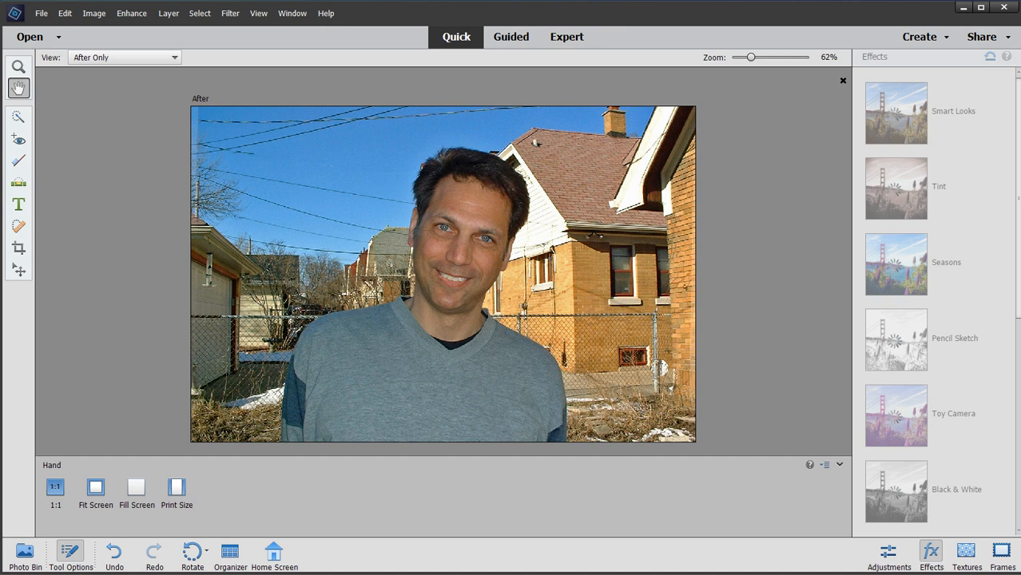
pyautogui.click(888, 555)
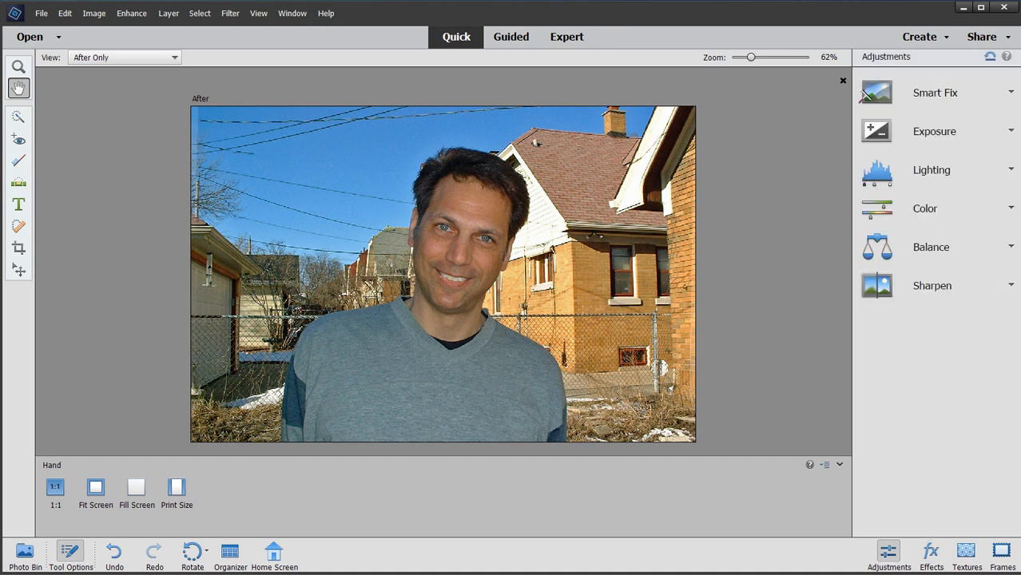
pyautogui.click(931, 553)
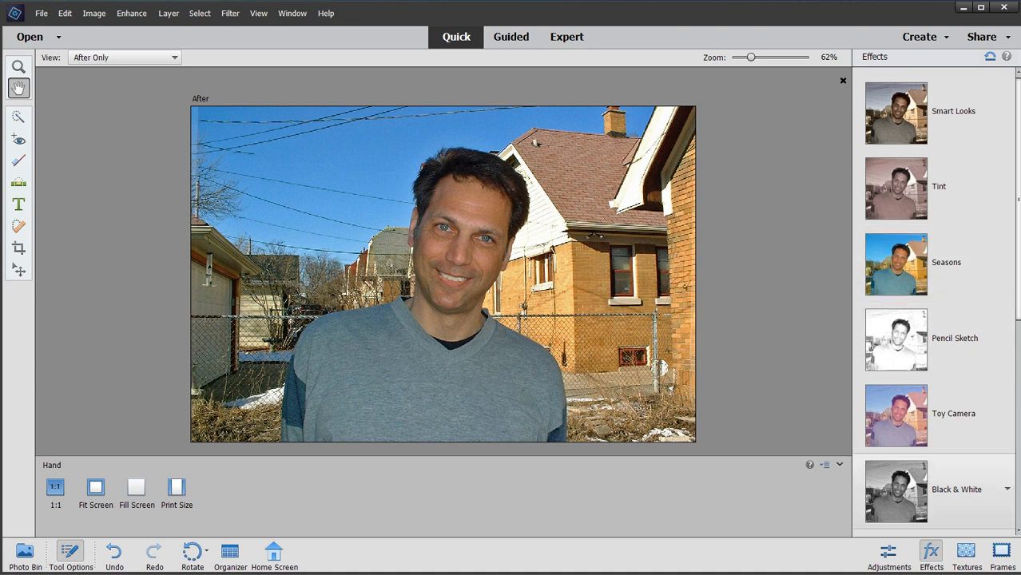
pyautogui.scroll(-3, 935, 168)
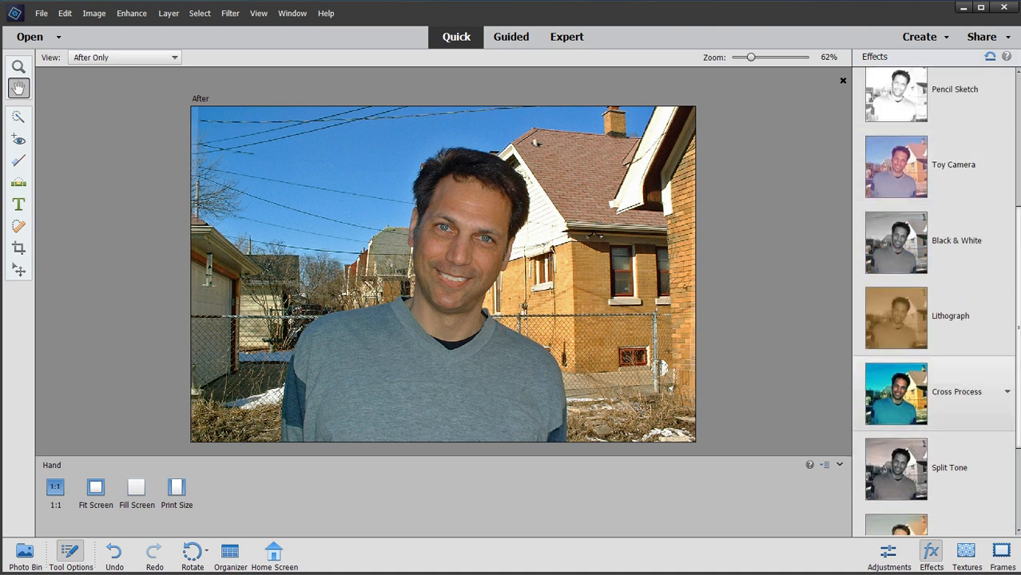
pyautogui.scroll(3, 935, 172)
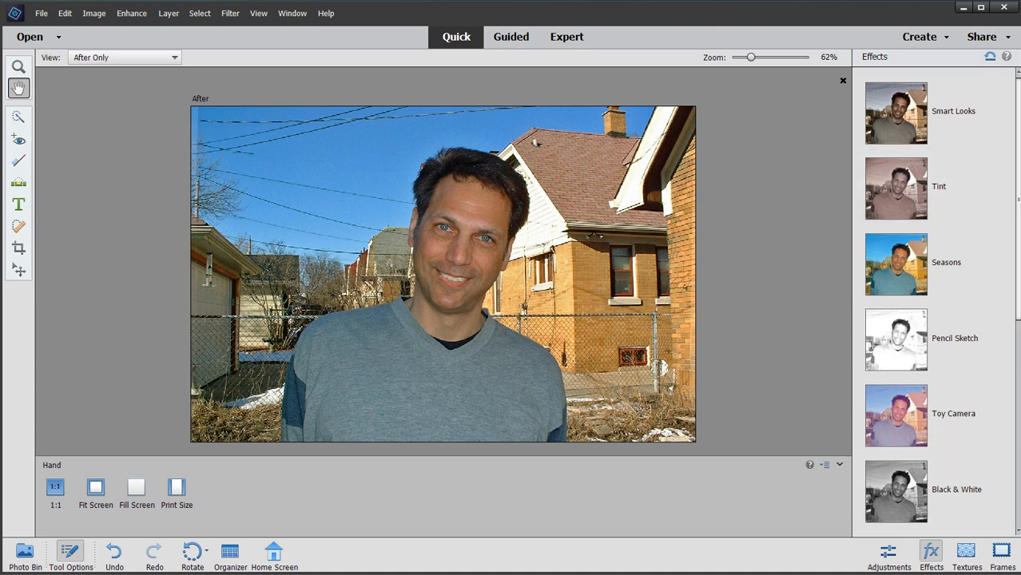
pyautogui.click(966, 557)
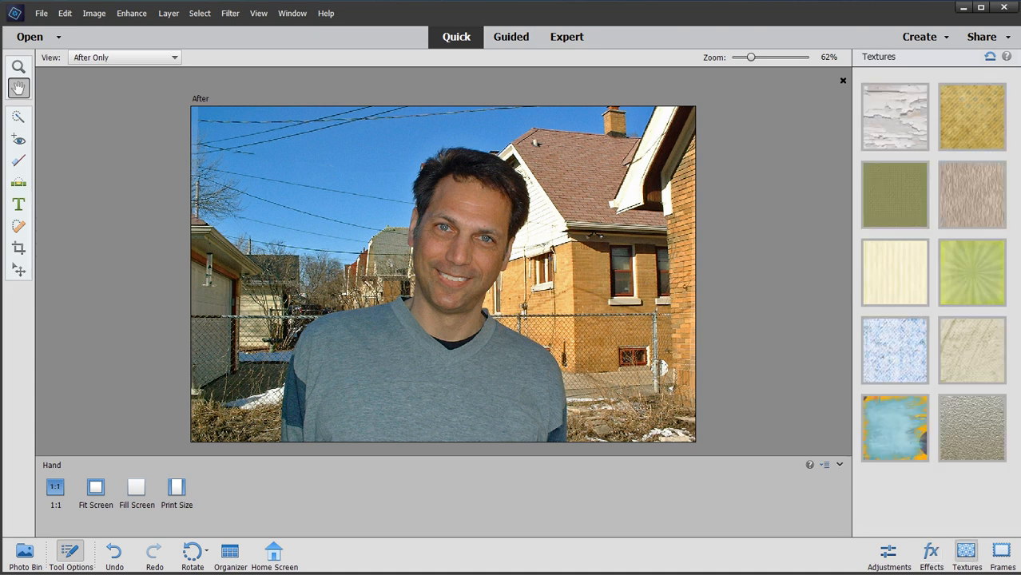
pyautogui.click(1001, 552)
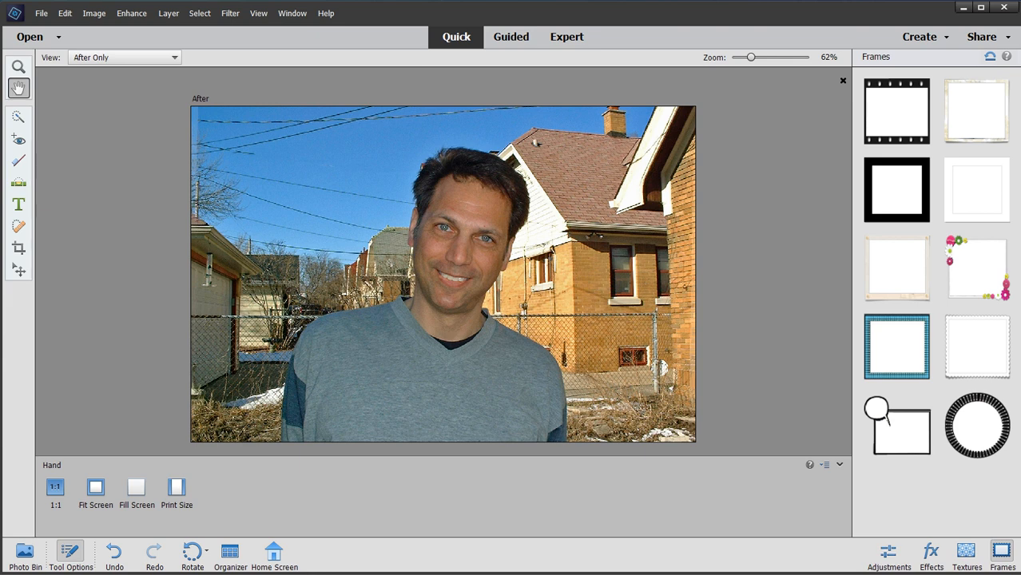
pyautogui.click(888, 552)
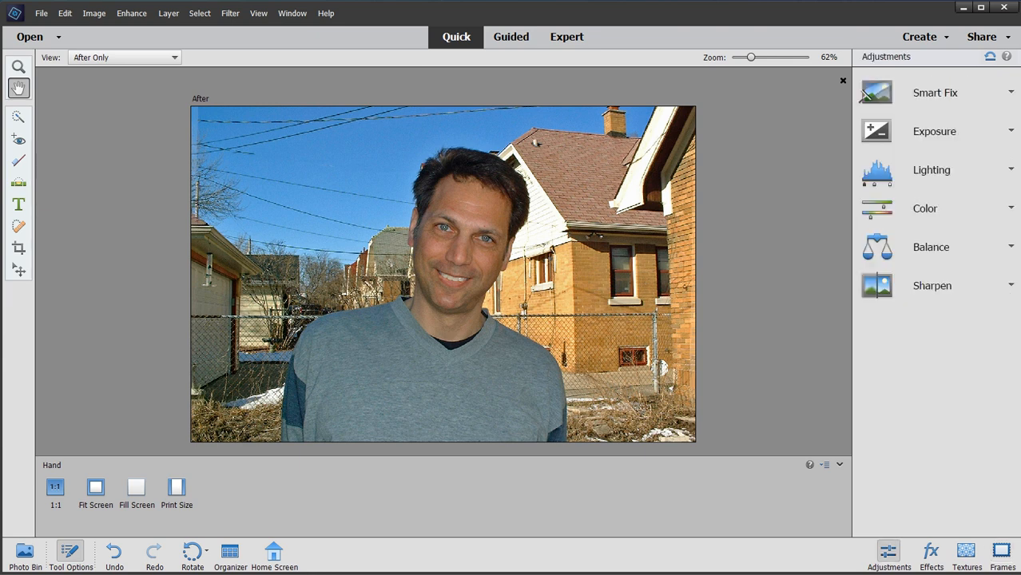
# Compare the original and edited photo in the Before & After - Horizontal view.
pyautogui.click(124, 58)
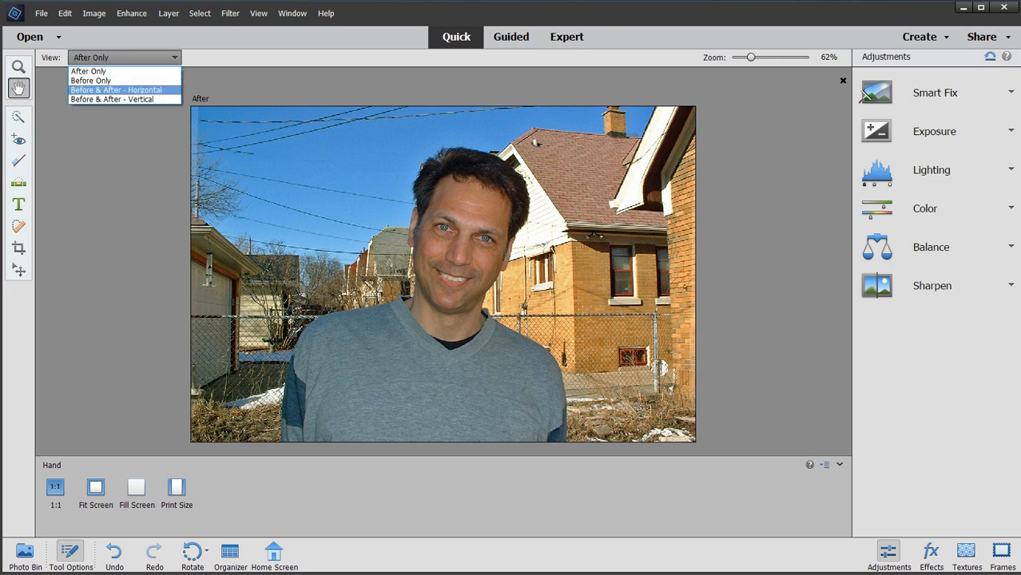
pyautogui.click(116, 89)
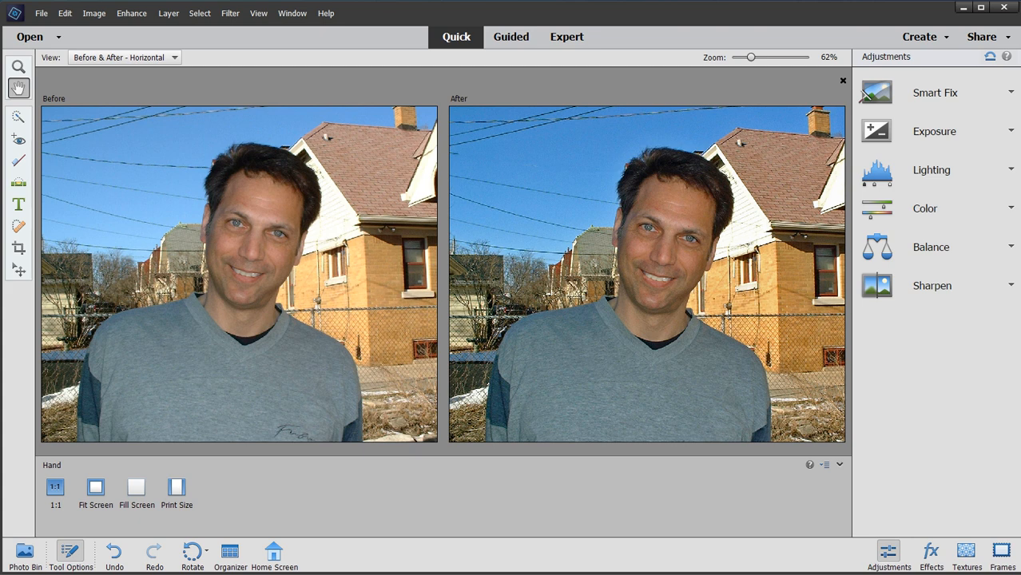